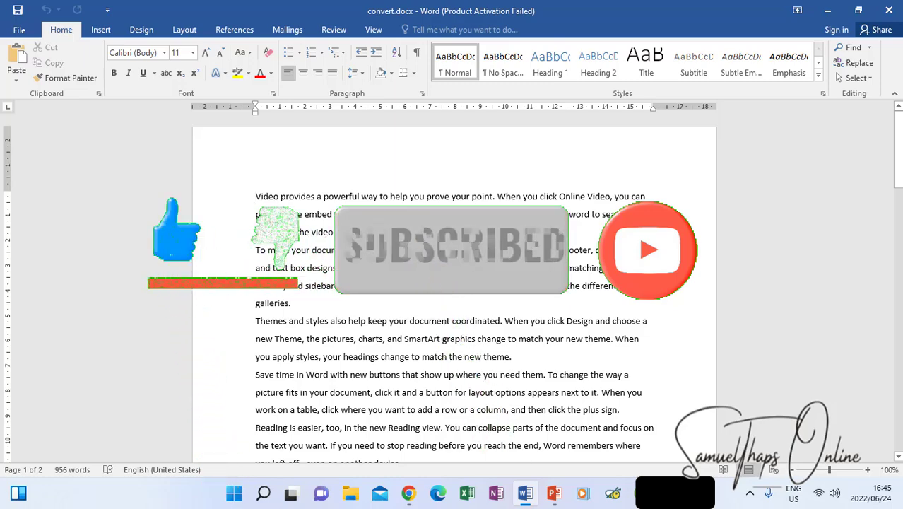
# Step: Insert the built-in Grid cover page at the document start and scroll through the result
pyautogui.scroll(-5, 367, 213)
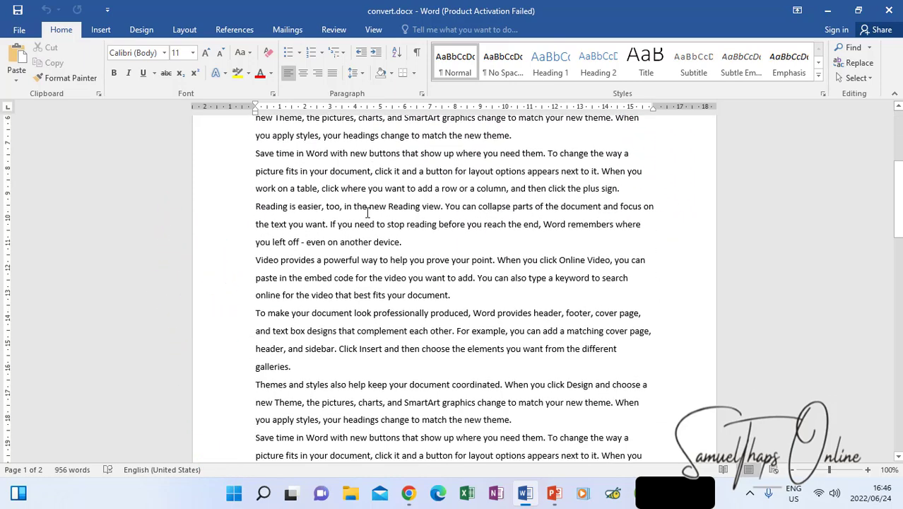
pyautogui.scroll(-10, 367, 214)
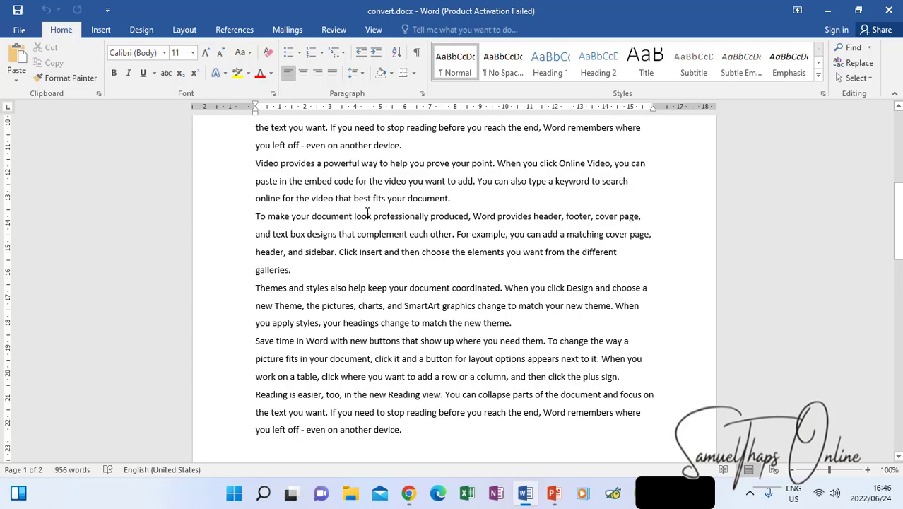
pyautogui.scroll(1, 367, 214)
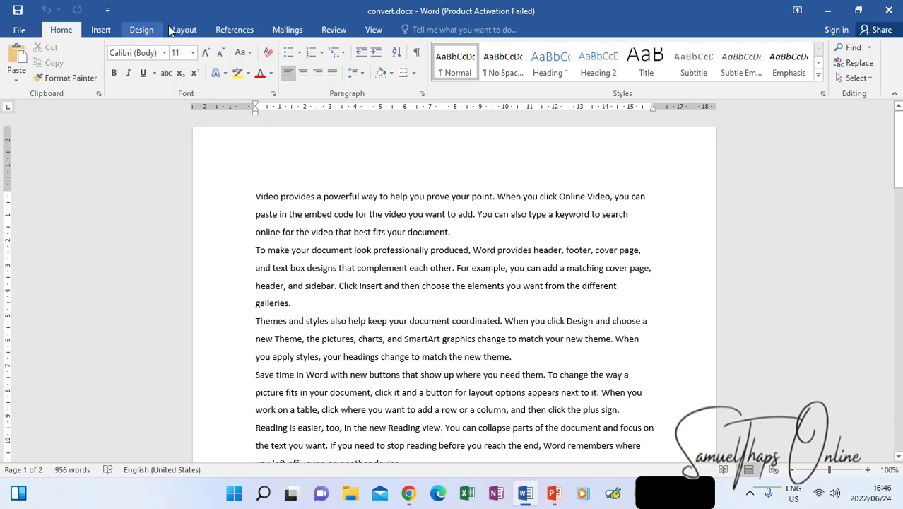
pyautogui.click(101, 29)
pyautogui.click(29, 48)
pyautogui.click(160, 192)
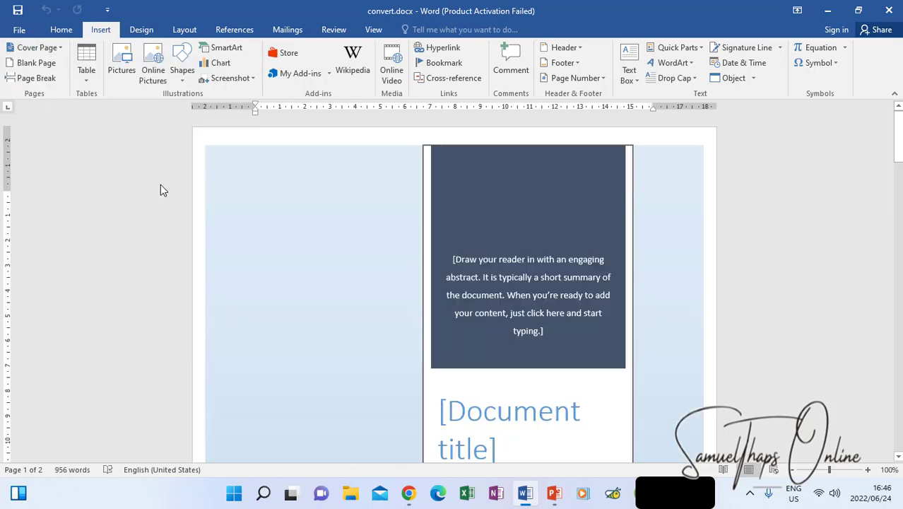
pyautogui.scroll(-15, 517, 337)
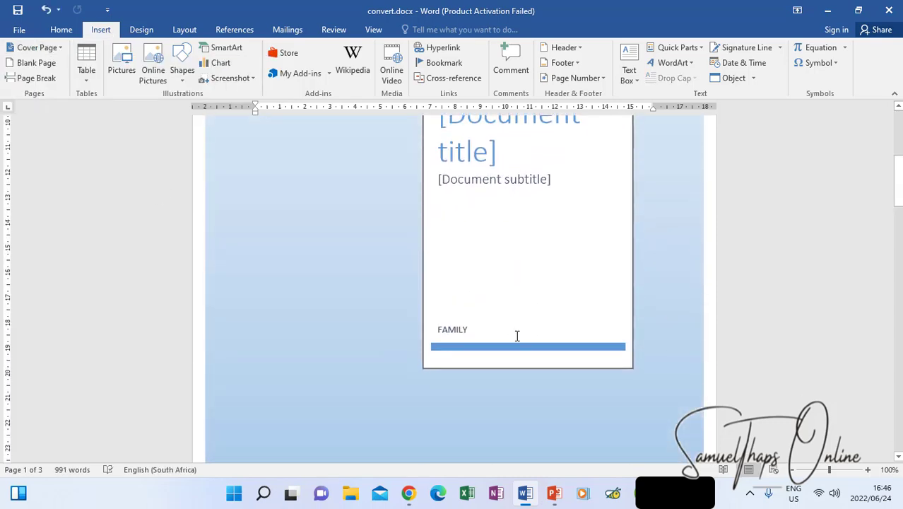
pyautogui.scroll(-18, 517, 337)
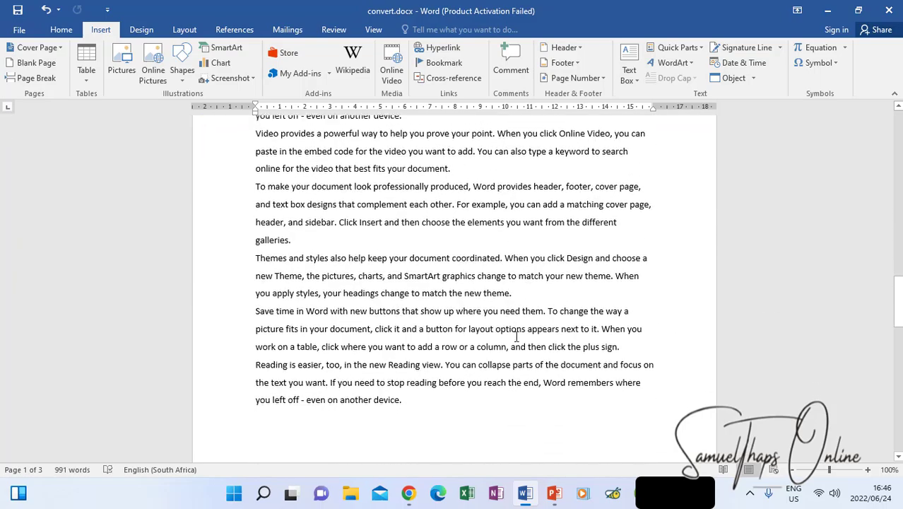
pyautogui.scroll(-12, 516, 337)
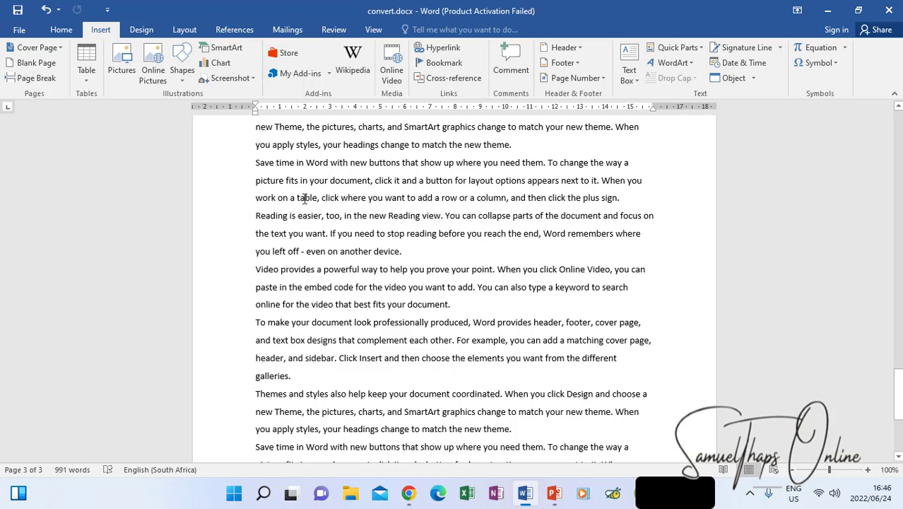
# Step: Set up a Save As to the Desktop named convert1 with type PDF (*.pdf)
pyautogui.click(17, 31)
pyautogui.click(40, 164)
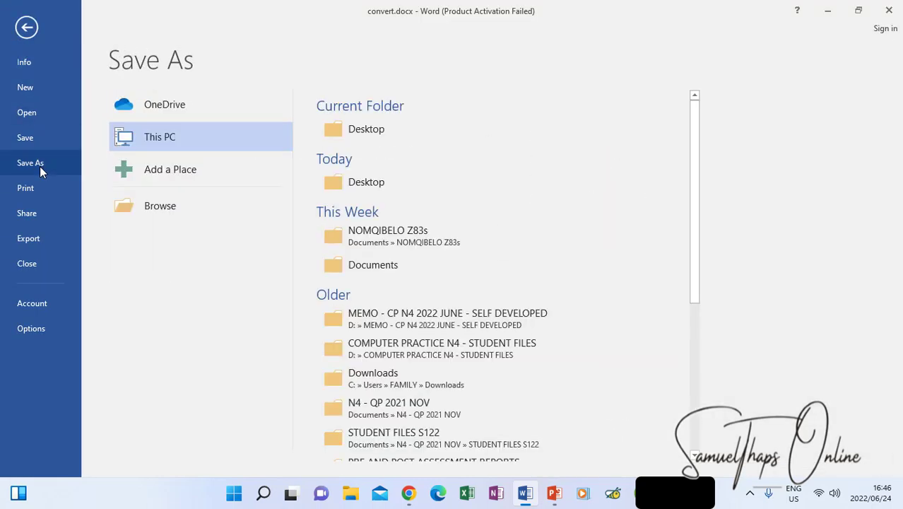
pyautogui.click(155, 149)
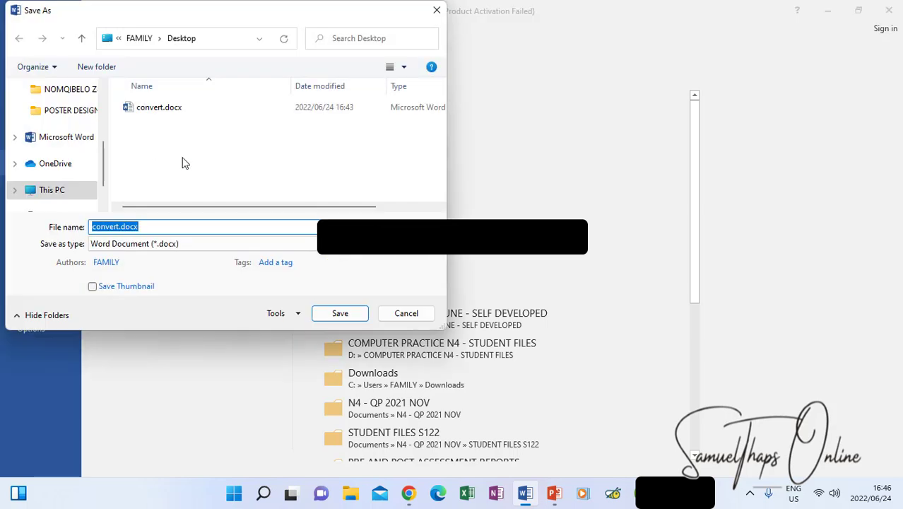
pyautogui.click(118, 227)
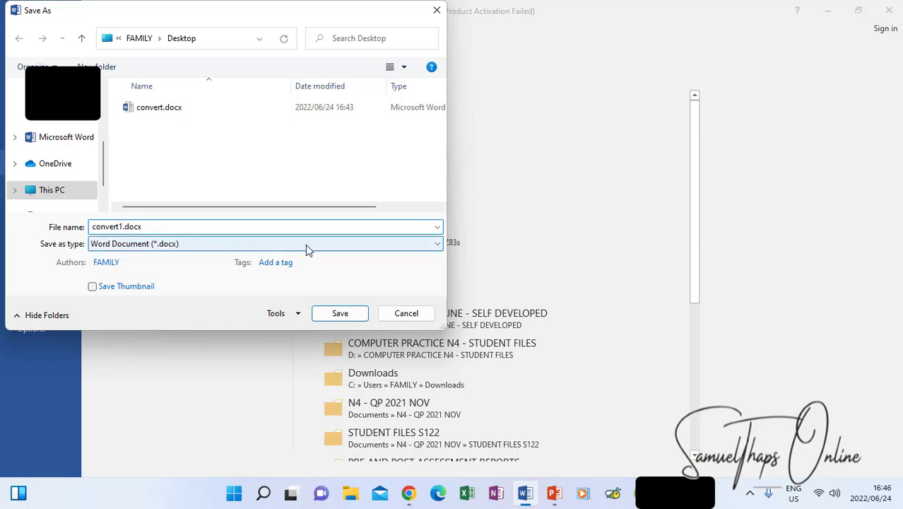
pyautogui.click(332, 249)
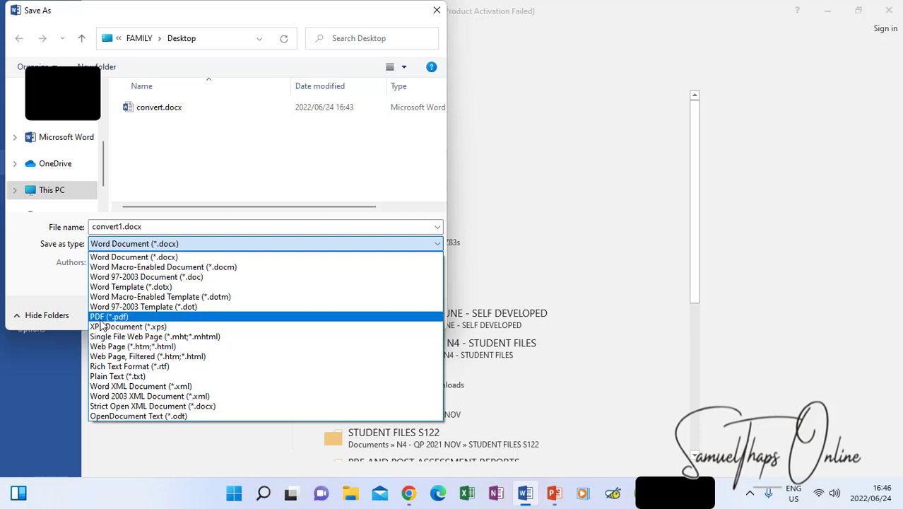
pyautogui.click(103, 318)
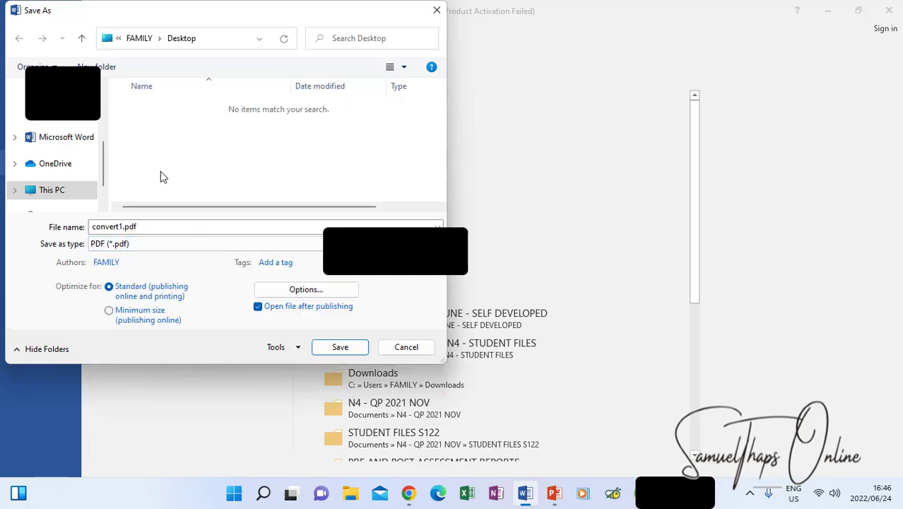
# Step: Save convert1.pdf, review its cover page and body text in Edge, then close Edge and Word
pyautogui.click(339, 347)
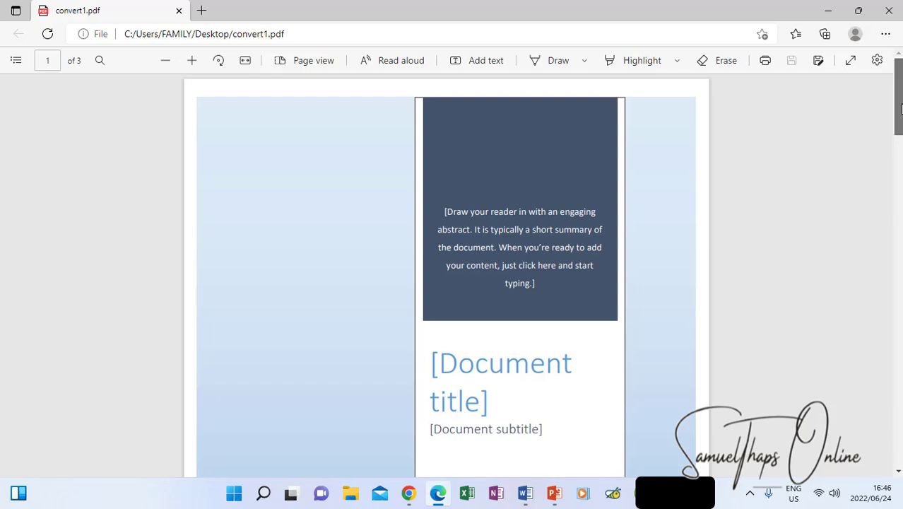
pyautogui.scroll(-3, 899, 154)
pyautogui.scroll(-5, 898, 154)
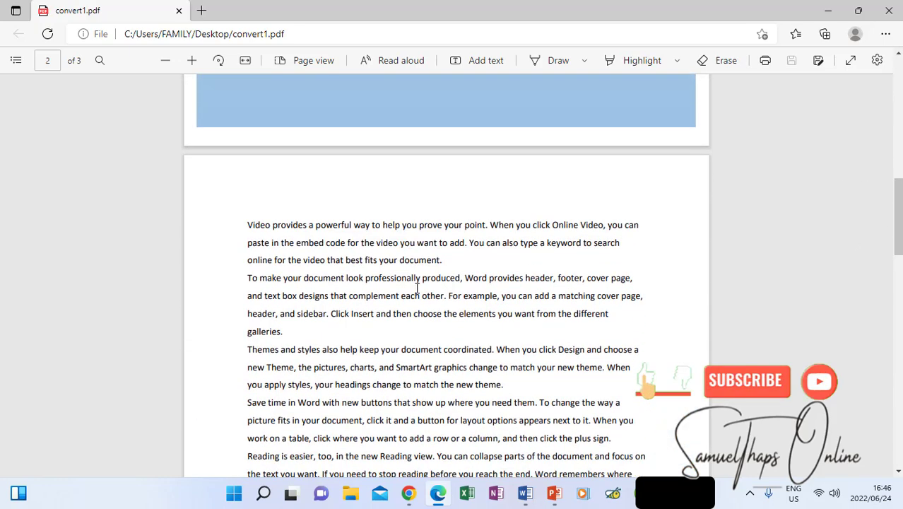
pyautogui.doubleClick(475, 278)
pyautogui.click(382, 259)
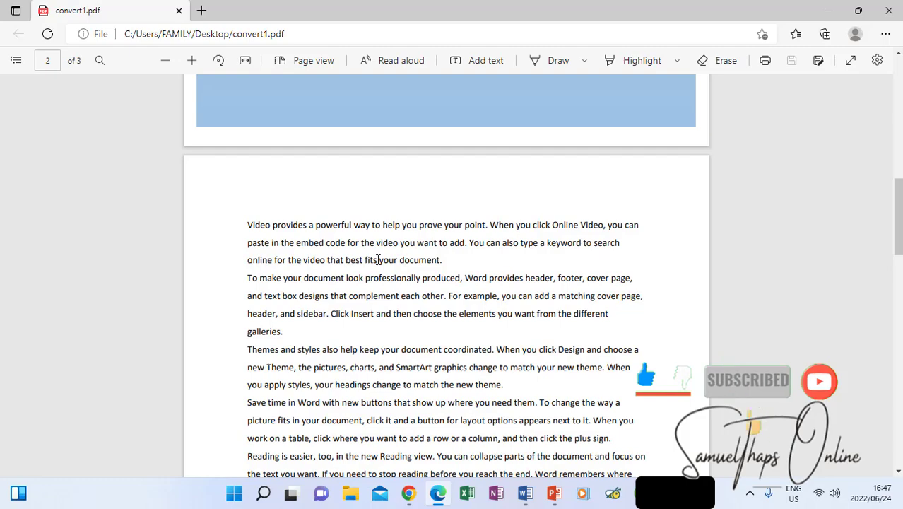
pyautogui.scroll(10, 385, 360)
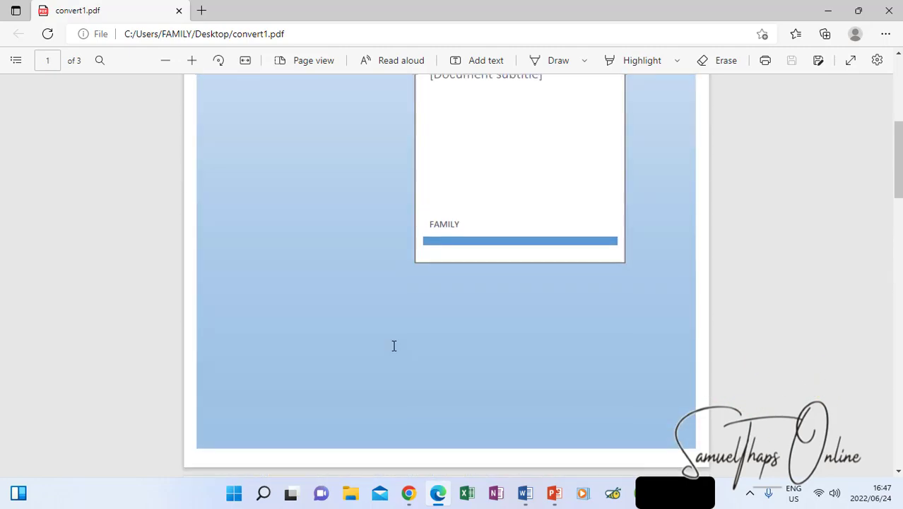
pyautogui.scroll(2, 394, 345)
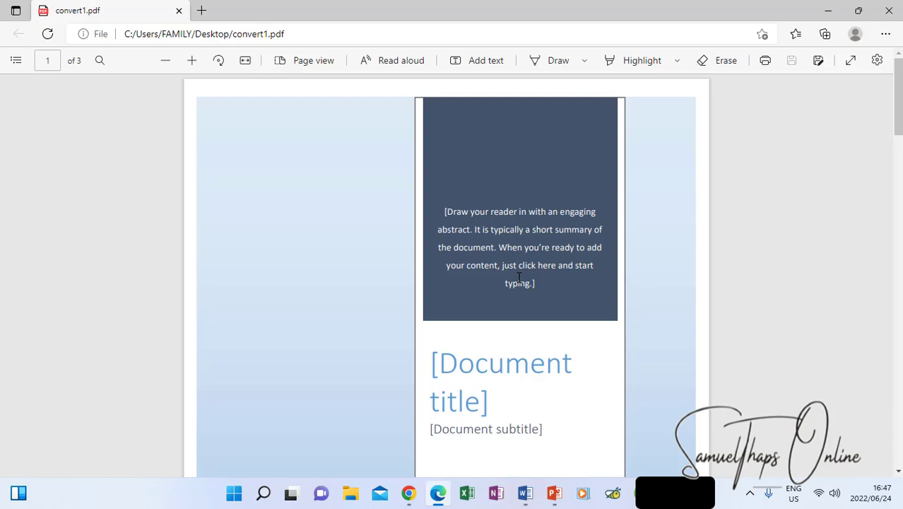
pyautogui.scroll(-20, 519, 280)
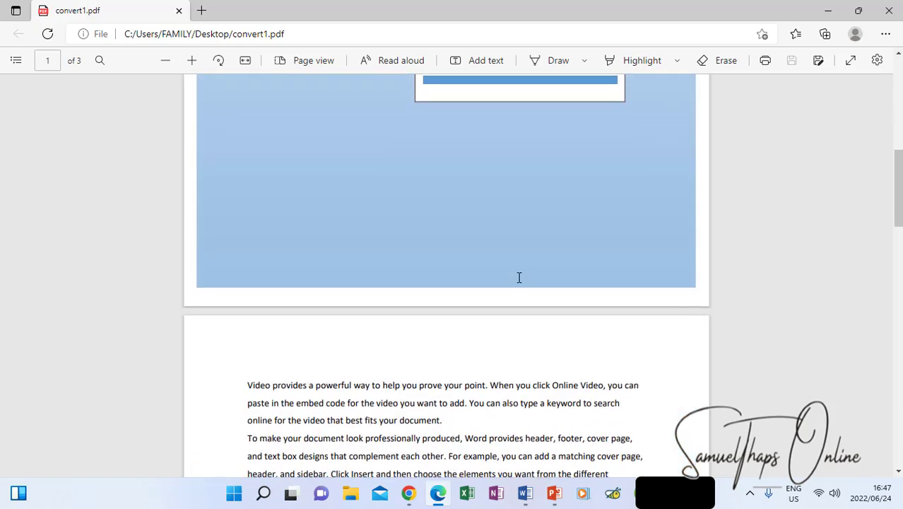
pyautogui.doubleClick(332, 185)
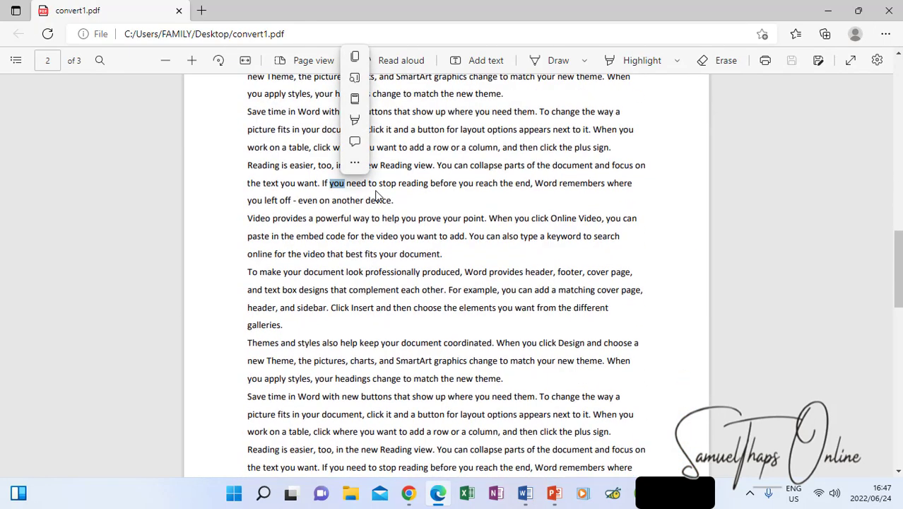
pyautogui.click(889, 10)
pyautogui.click(889, 10)
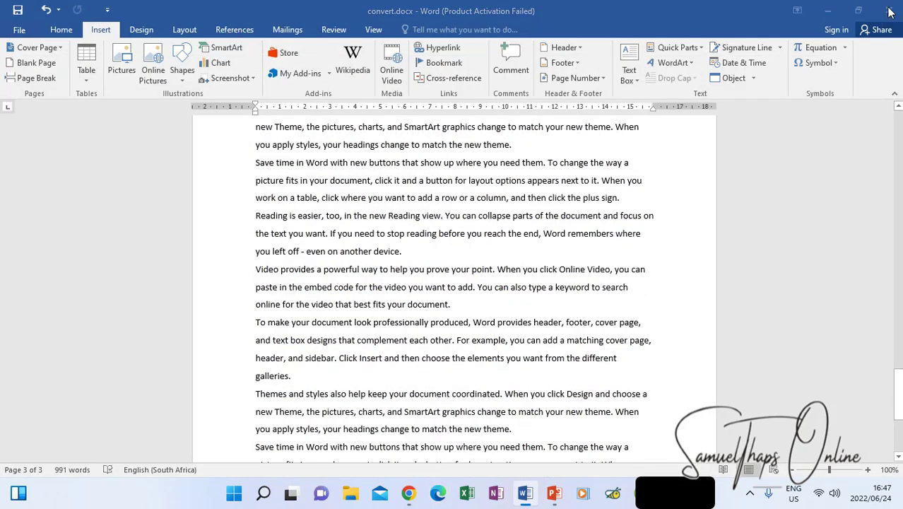
# Step: Close the Word document without saving and restore iLovePDF's PDF to WORD page in Chrome
pyautogui.click(455, 268)
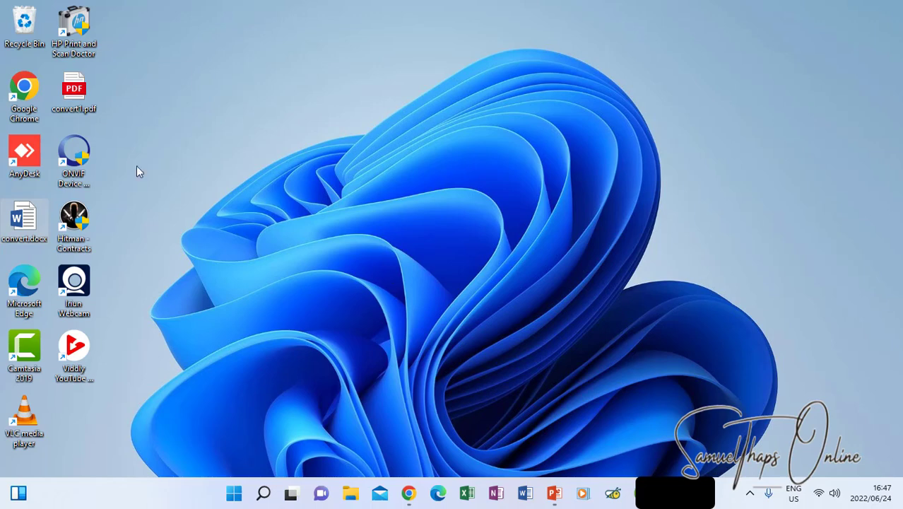
pyautogui.click(408, 492)
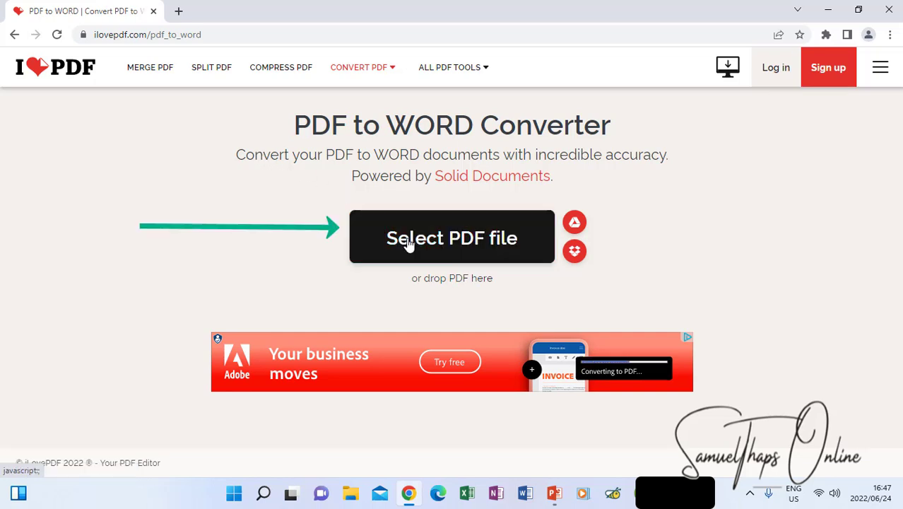
# Step: Upload convert1.pdf from the Desktop to the iLovePDF converter
pyautogui.click(456, 251)
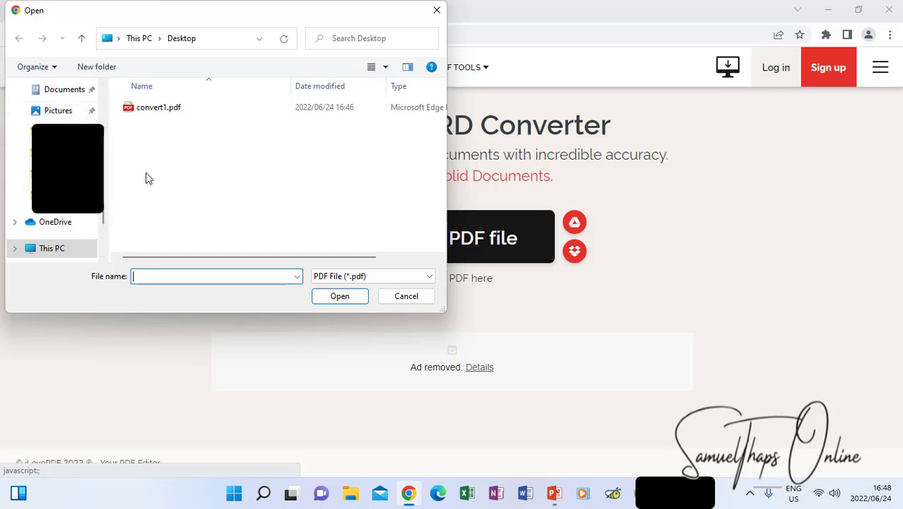
pyautogui.click(149, 113)
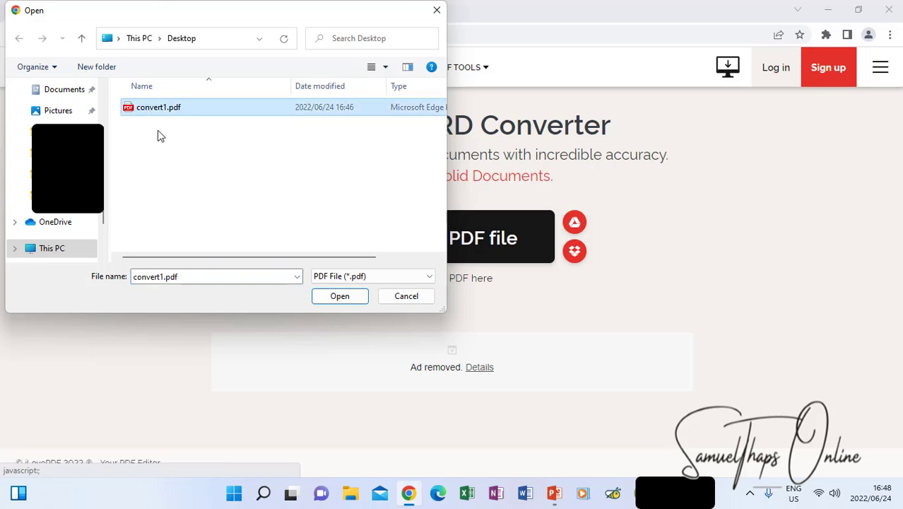
pyautogui.click(331, 297)
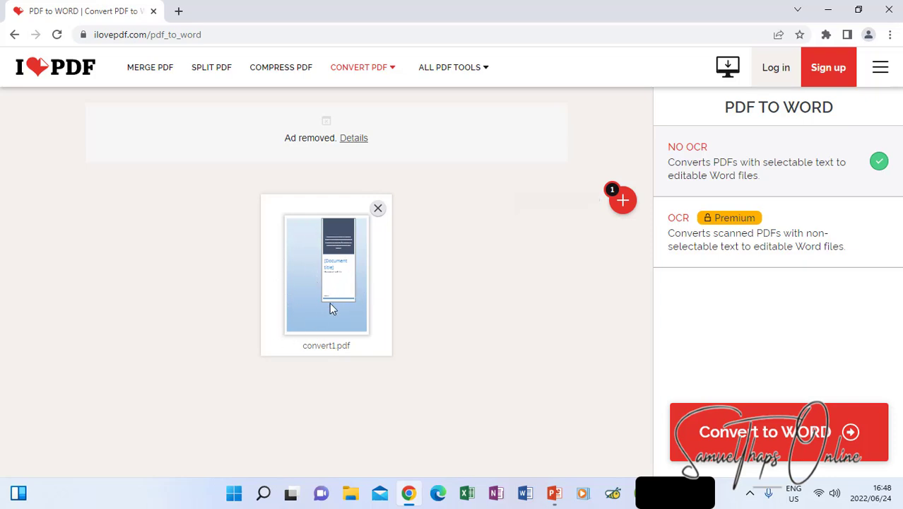
# Step: Convert convert1.pdf to Word and download the result as convert1 (1).docx
pyautogui.moveTo(344, 273)
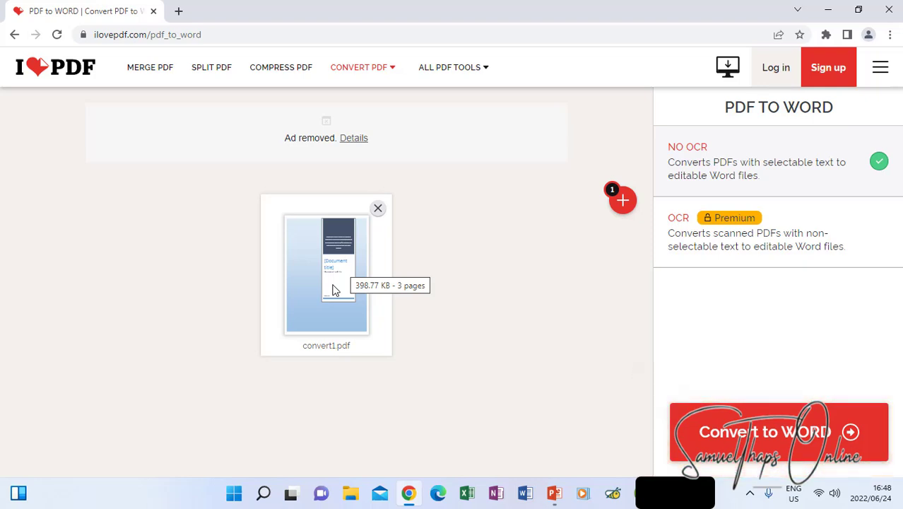
pyautogui.click(767, 438)
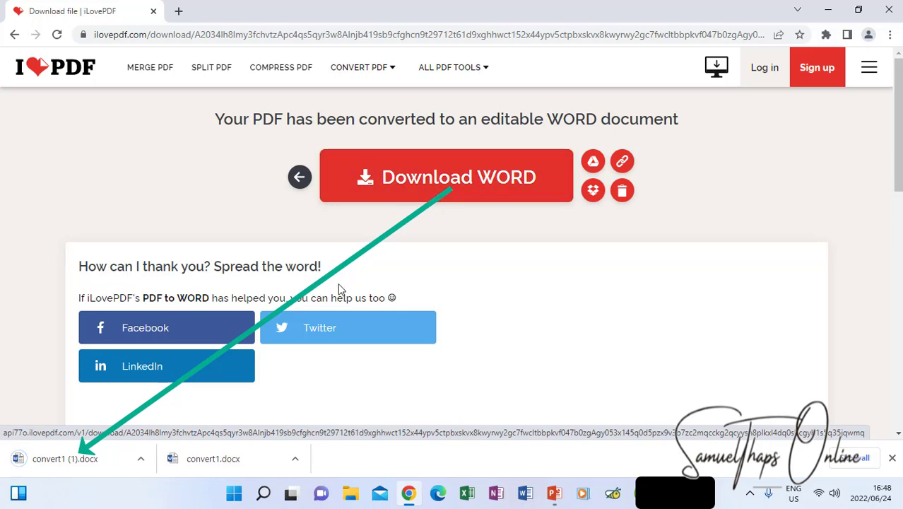
# Step: Show the downloaded convert1 (1).docx in the Downloads folder and open it in Word
pyautogui.rightClick(81, 465)
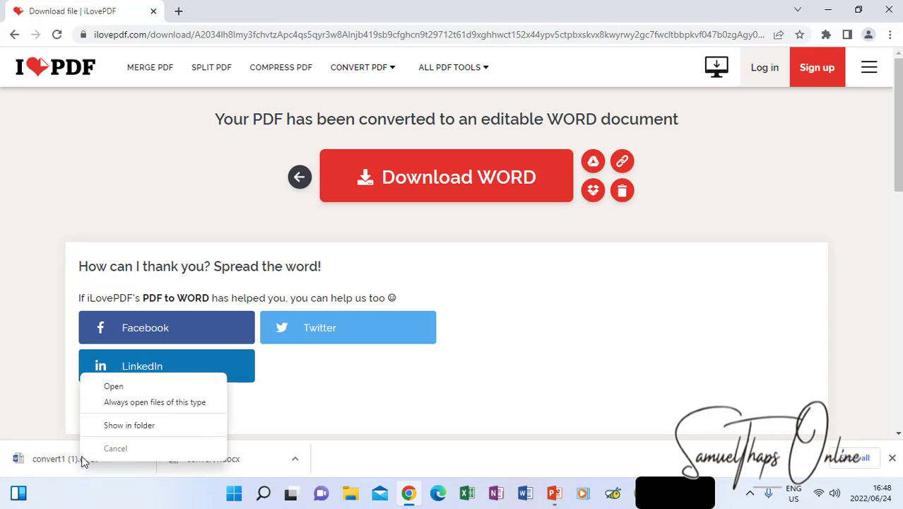
pyautogui.click(111, 427)
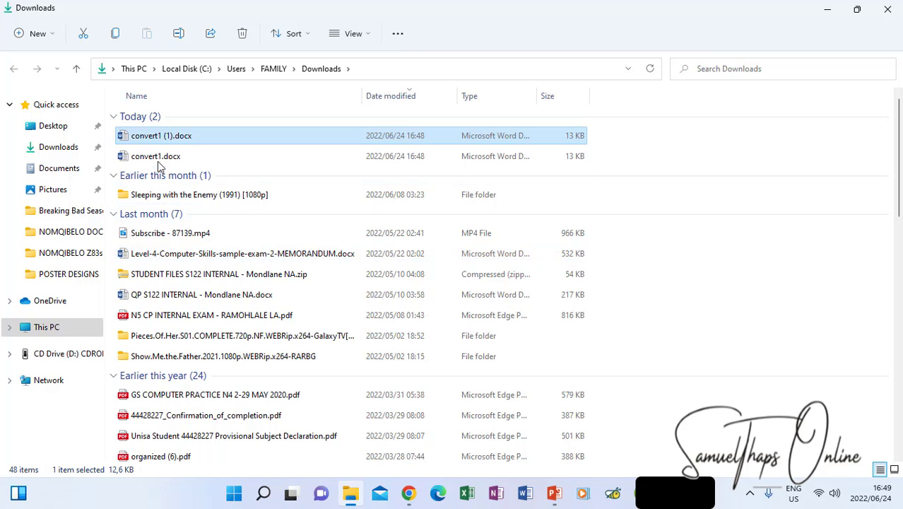
pyautogui.doubleClick(147, 139)
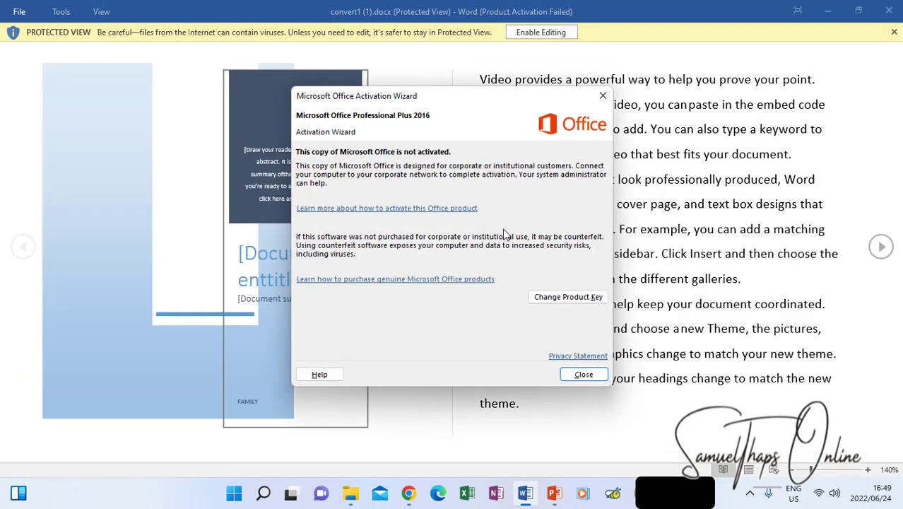
# Step: Enable editing, then replace 'document.' on page 2 with the test text 'fhfghgfjhgfjx'
pyautogui.click(576, 370)
pyautogui.click(537, 31)
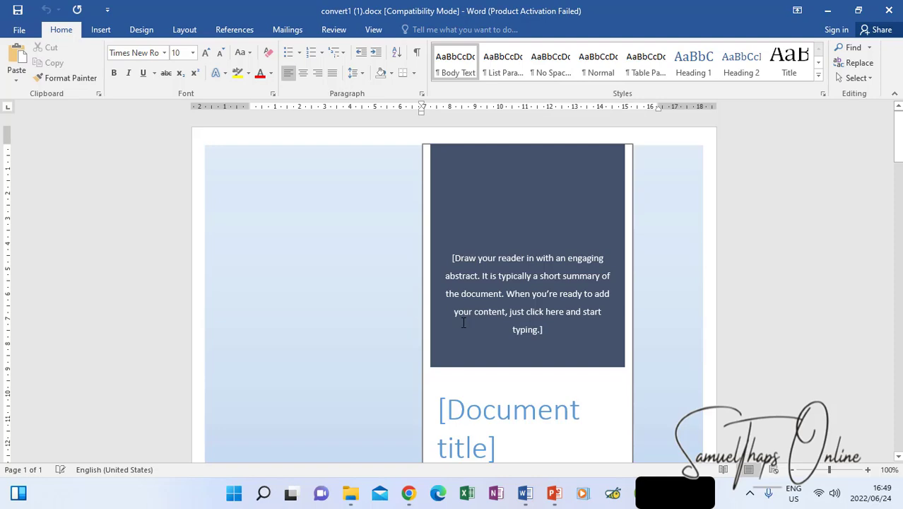
pyautogui.scroll(-12, 456, 334)
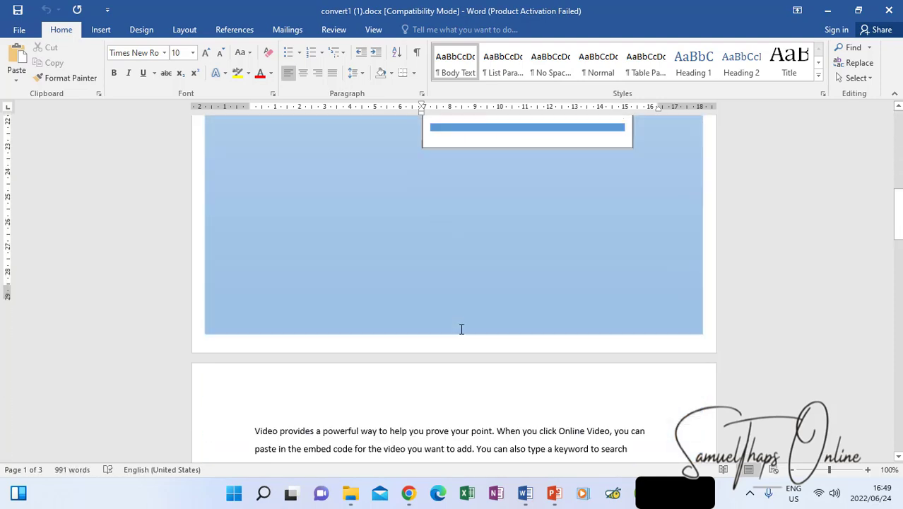
pyautogui.scroll(-5, 461, 329)
pyautogui.click(427, 284)
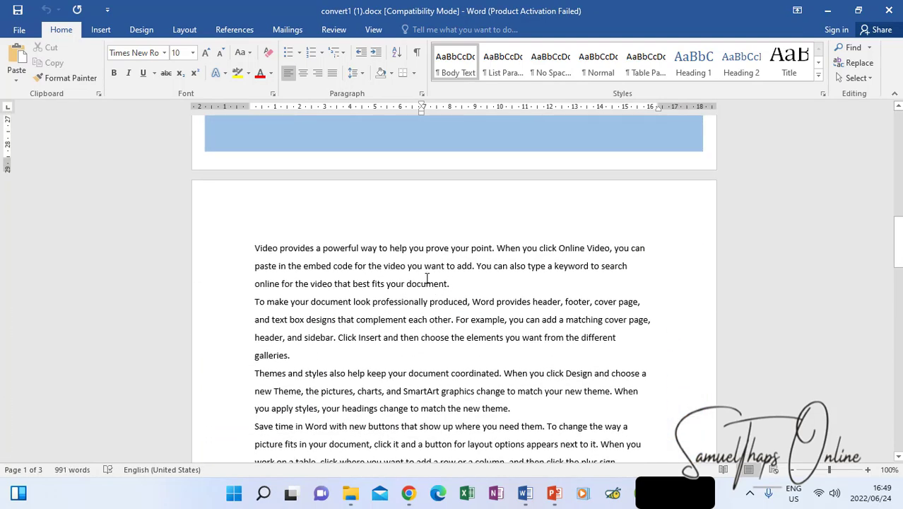
pyautogui.doubleClick(433, 285)
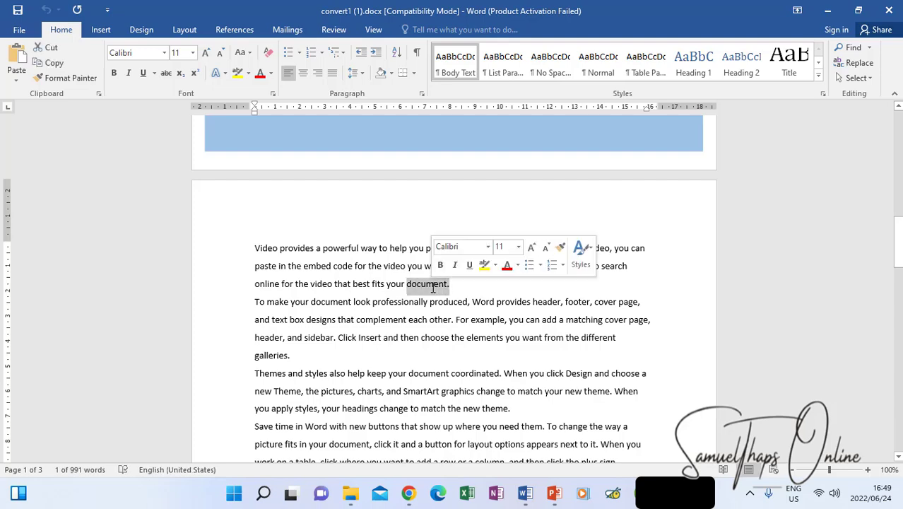
pyautogui.write('fhfghgfjhgfjx')
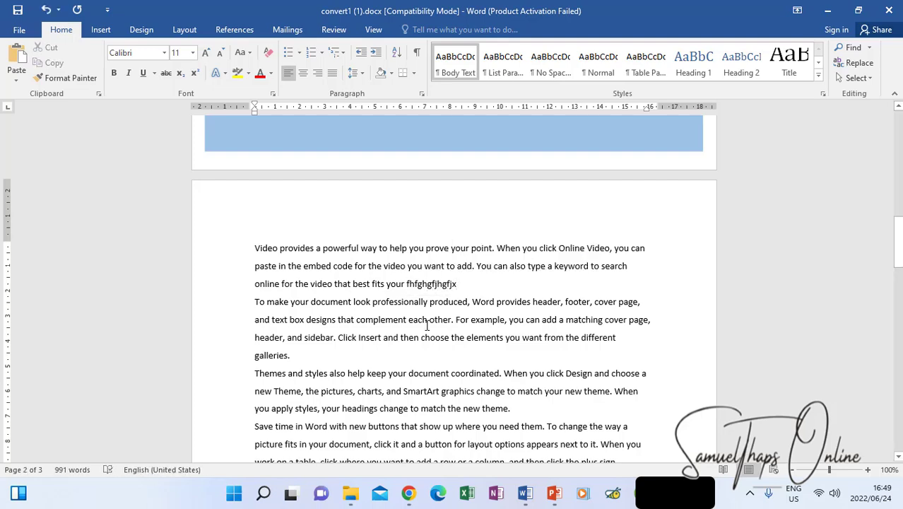
pyautogui.scroll(10, 427, 326)
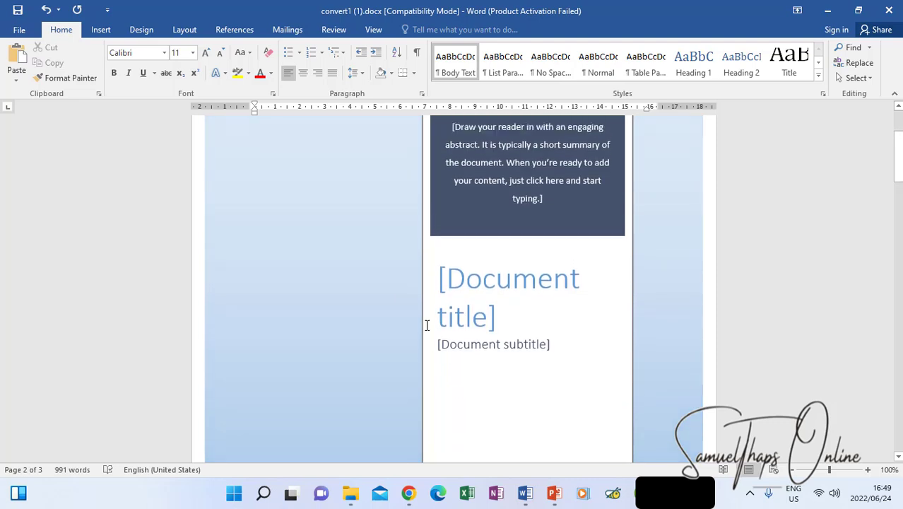
pyautogui.scroll(3, 427, 326)
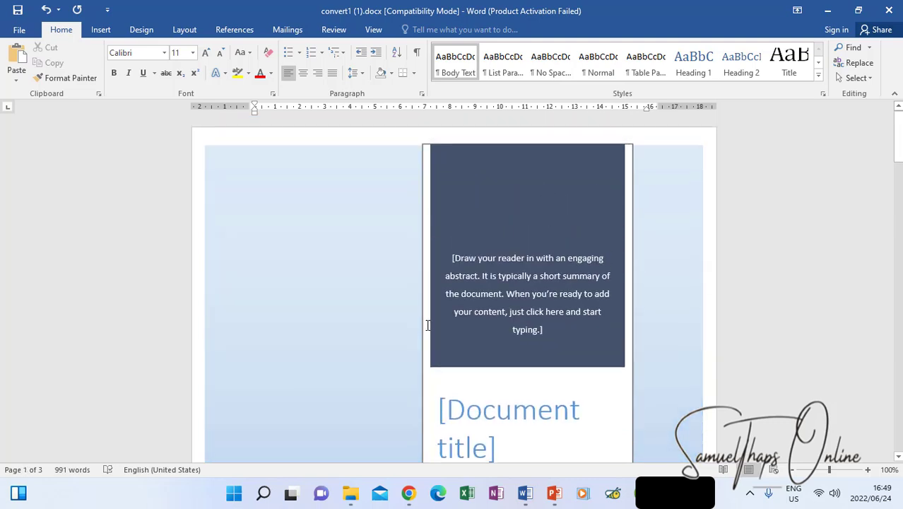